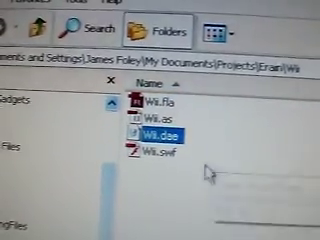
Select Wii.dae in the Wii project folder to point out the exported Collada model
left_click(207, 172)
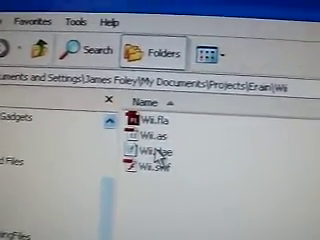
left_click(158, 151)
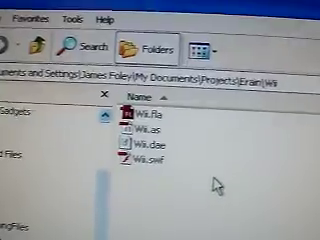